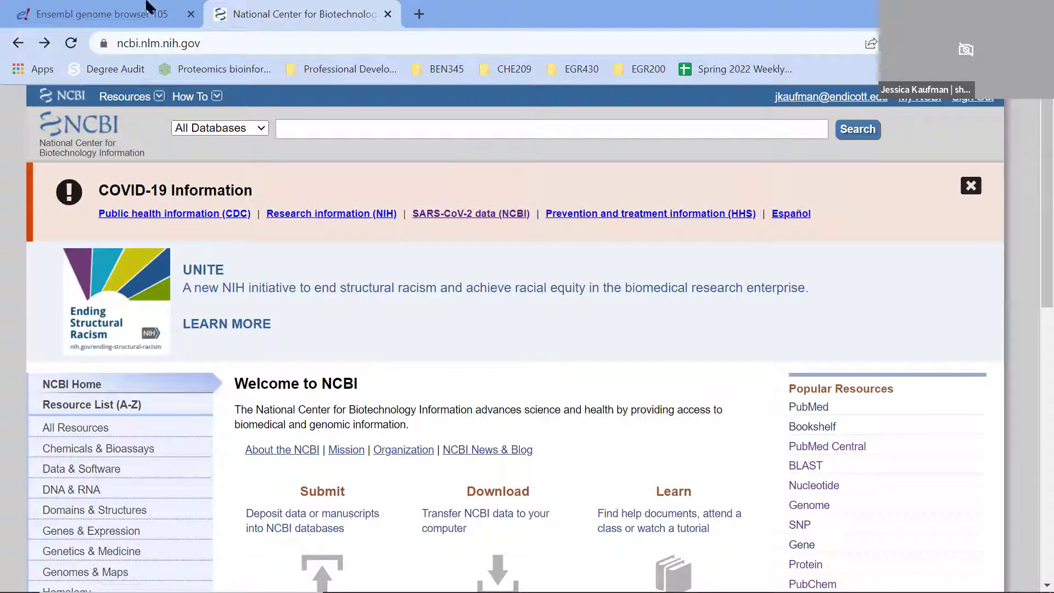
# Step: Switch from the NCBI home page to the Ensembl genome browser 105 home page tab
pyautogui.click(100, 12)
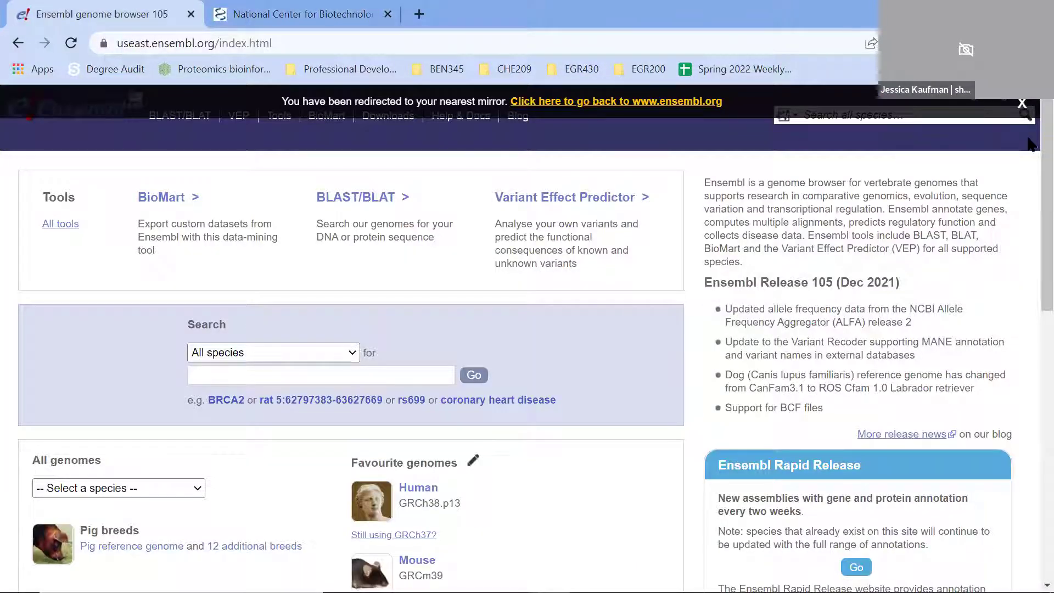
pyautogui.click(1024, 108)
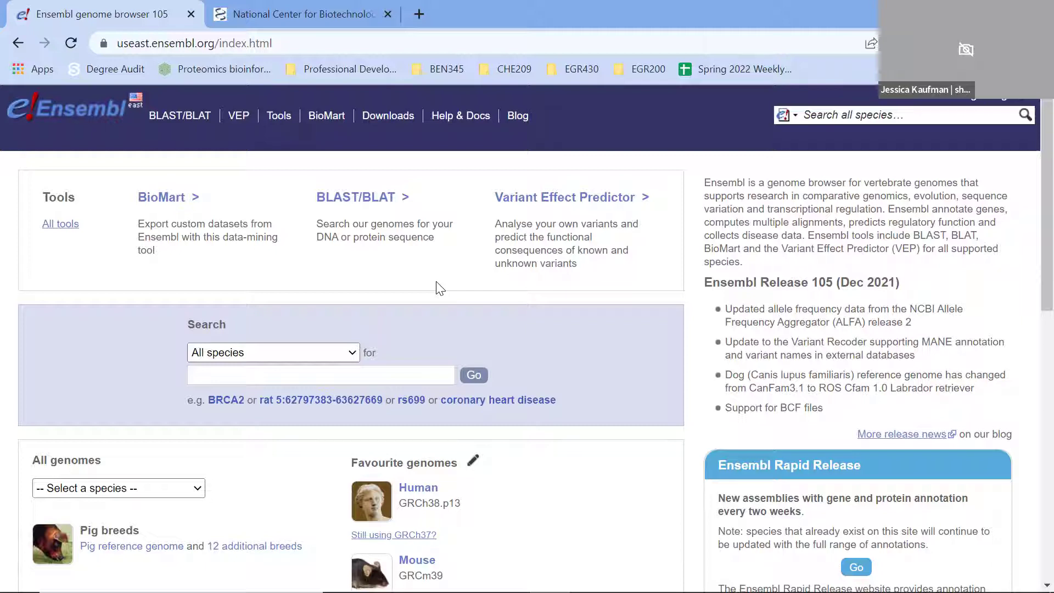
pyautogui.click(293, 374)
pyautogui.write('XPO1')
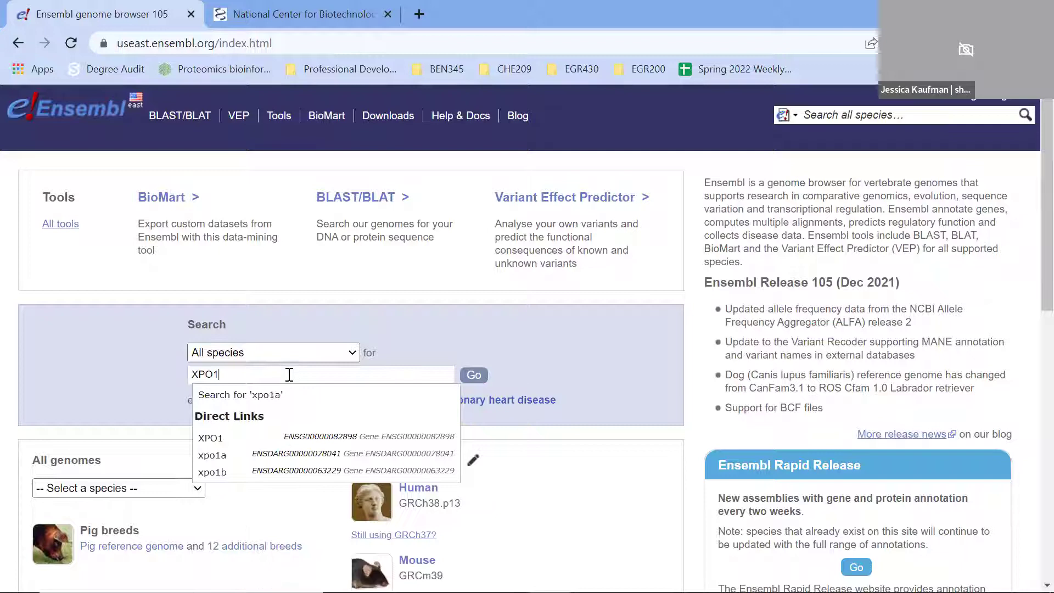
pyautogui.click(356, 439)
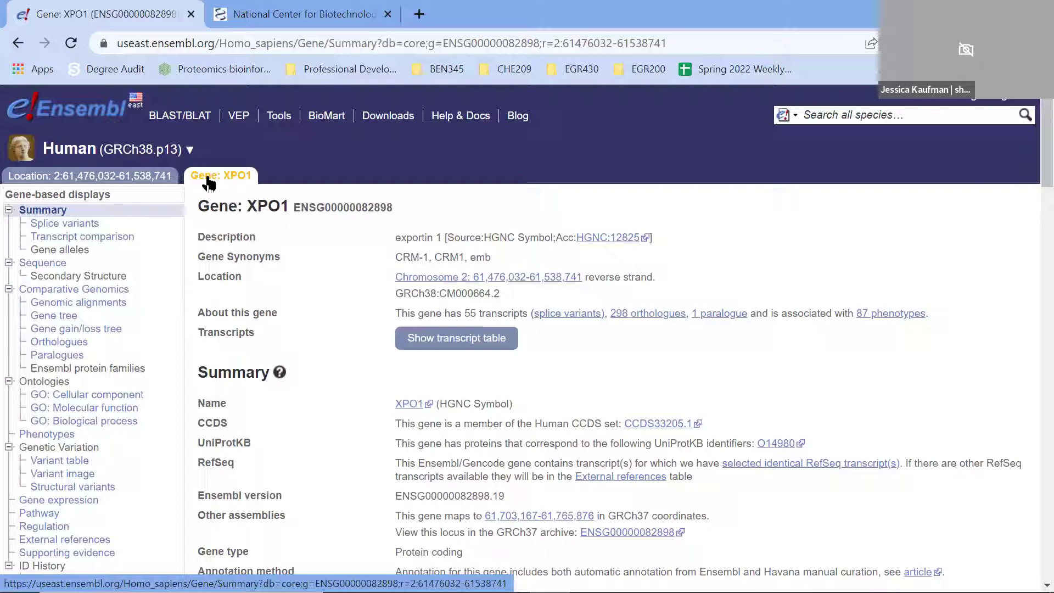
# Step: Show the XPO1 transcript table, scroll through it, and find the XPO1-220 row by searching '220'
pyautogui.click(462, 341)
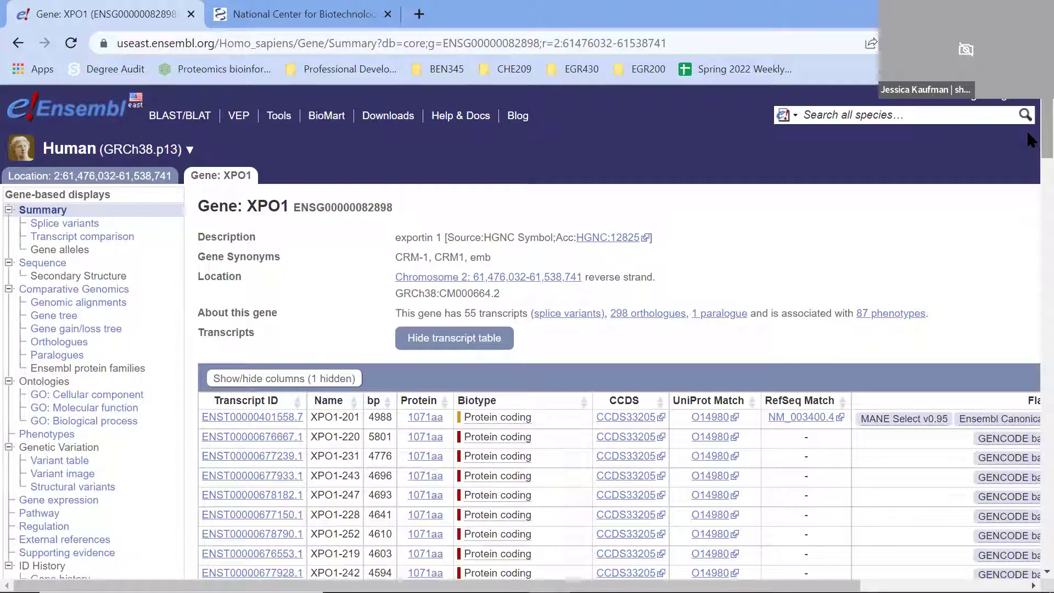
pyautogui.scroll(-7, 1026, 179)
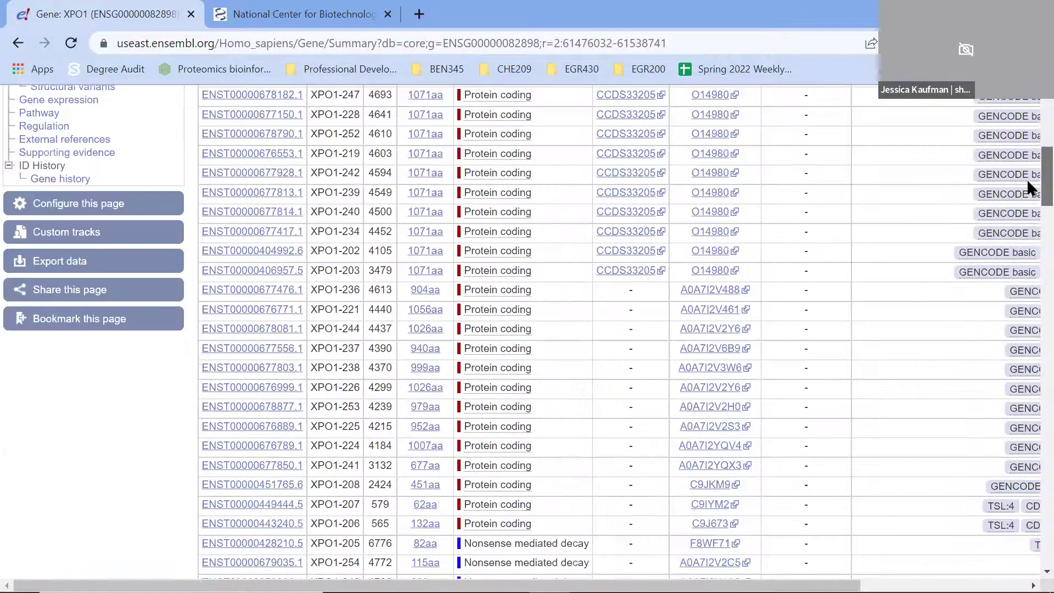
pyautogui.scroll(-3, 1027, 179)
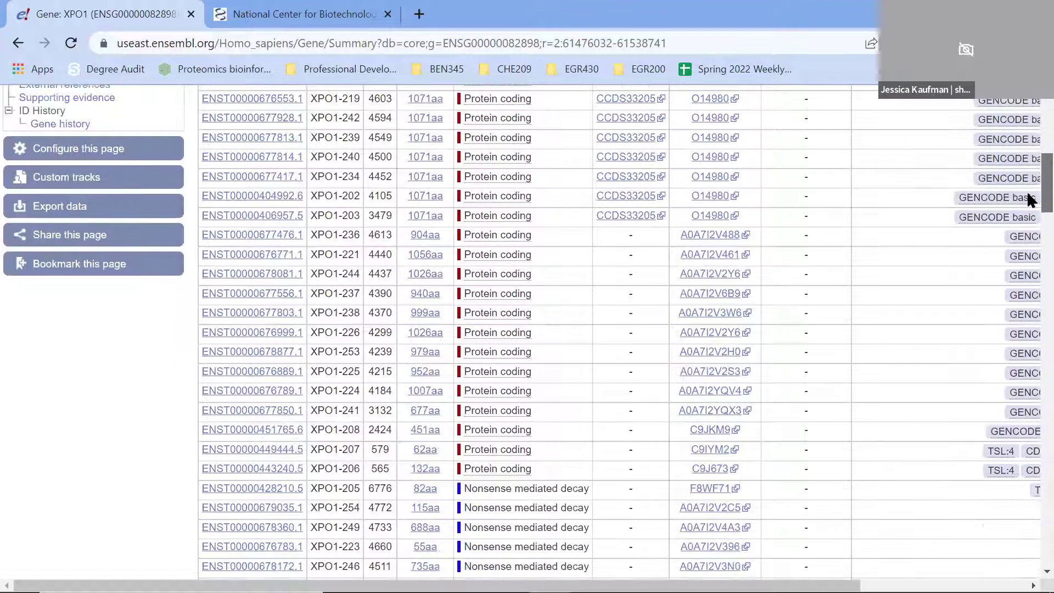
pyautogui.scroll(-4, 1029, 210)
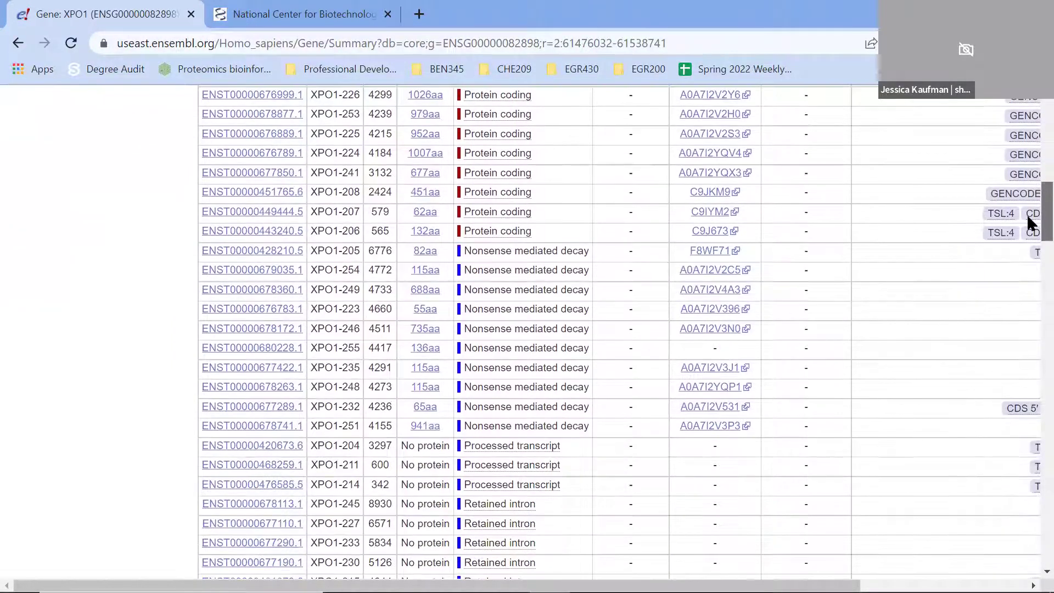
pyautogui.scroll(-4, 1029, 233)
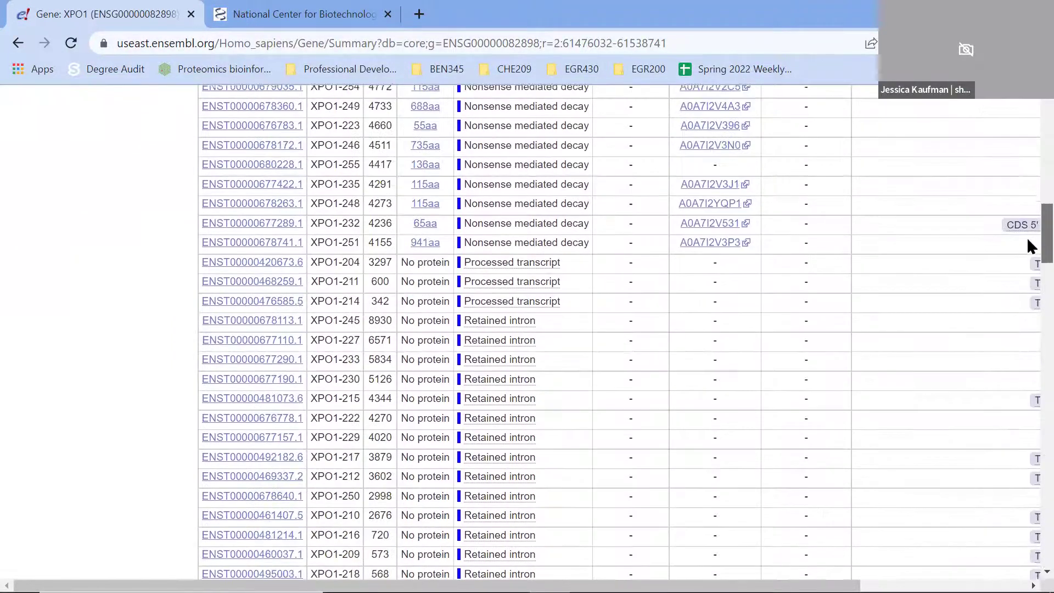
pyautogui.scroll(3, 1027, 247)
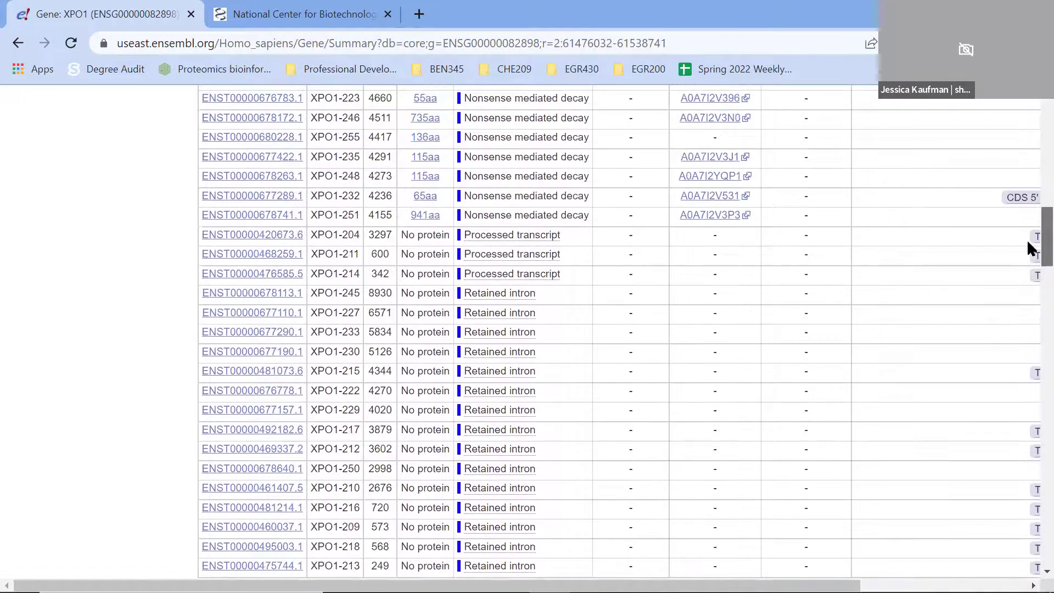
pyautogui.scroll(5, 1026, 213)
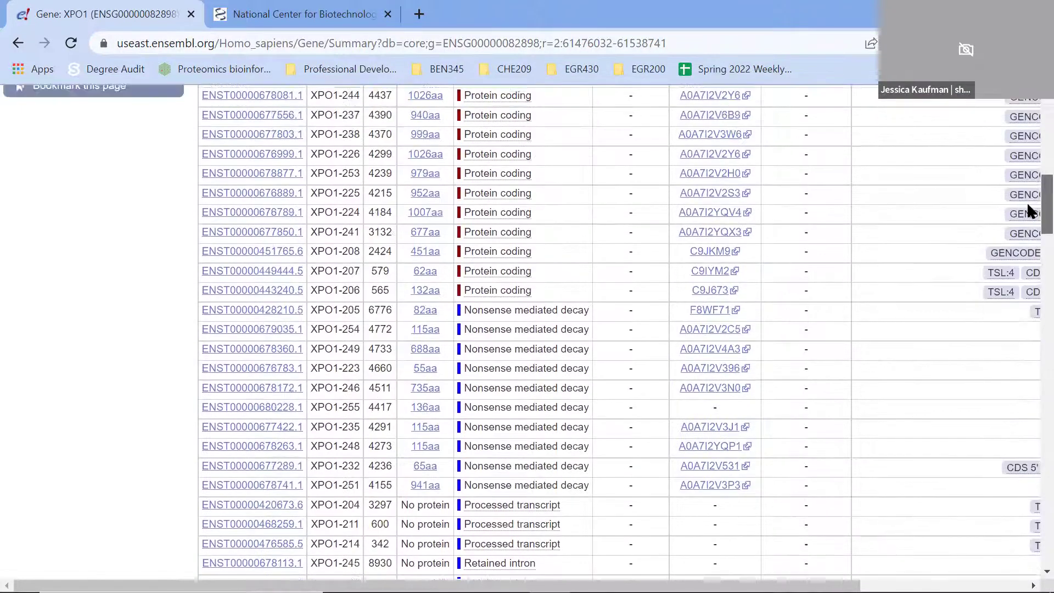
pyautogui.scroll(2, 1026, 188)
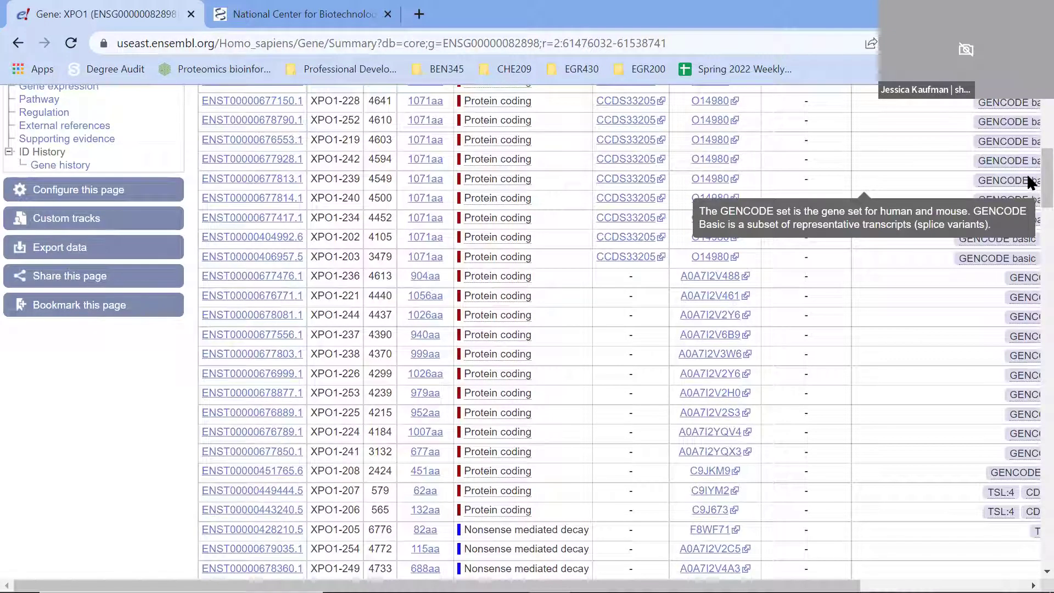
pyautogui.hotkey('ctrl', 'f')
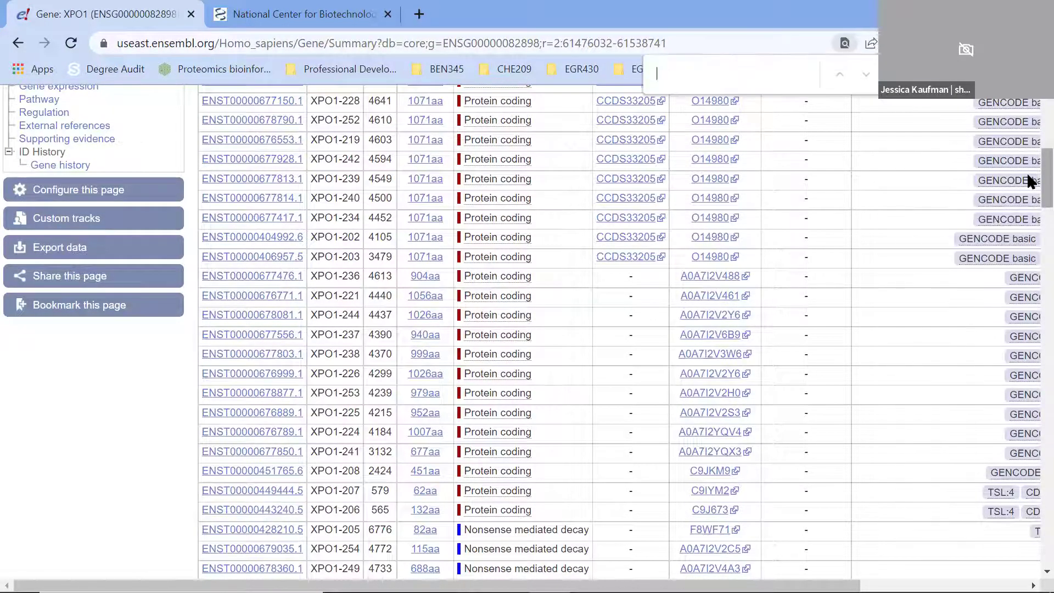
pyautogui.write('220')
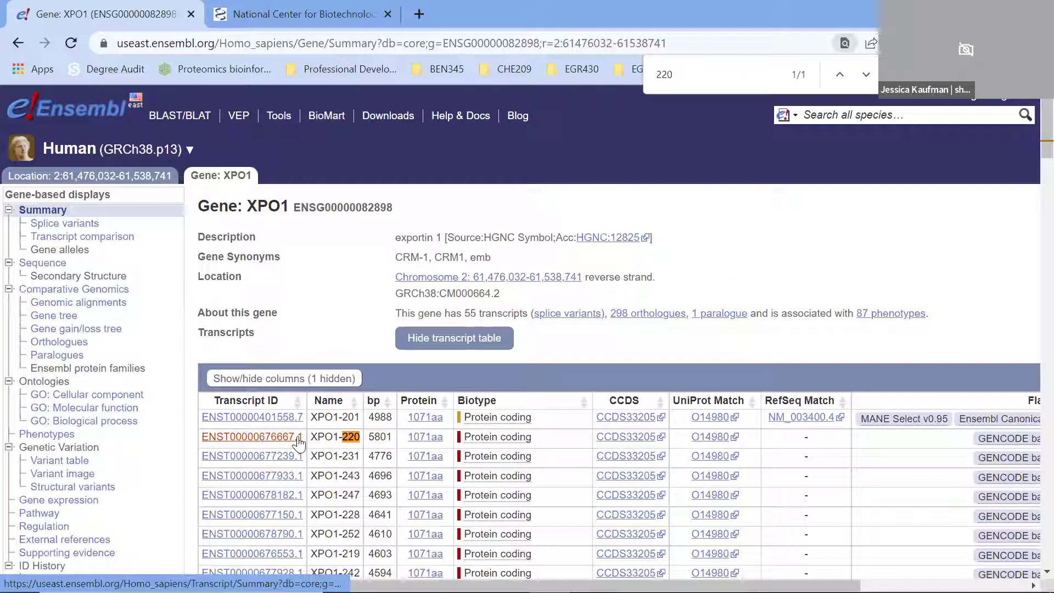
# Step: Open transcript XPO1-220 (ENST00000676667.1) and display its protein sequence
pyautogui.click(299, 442)
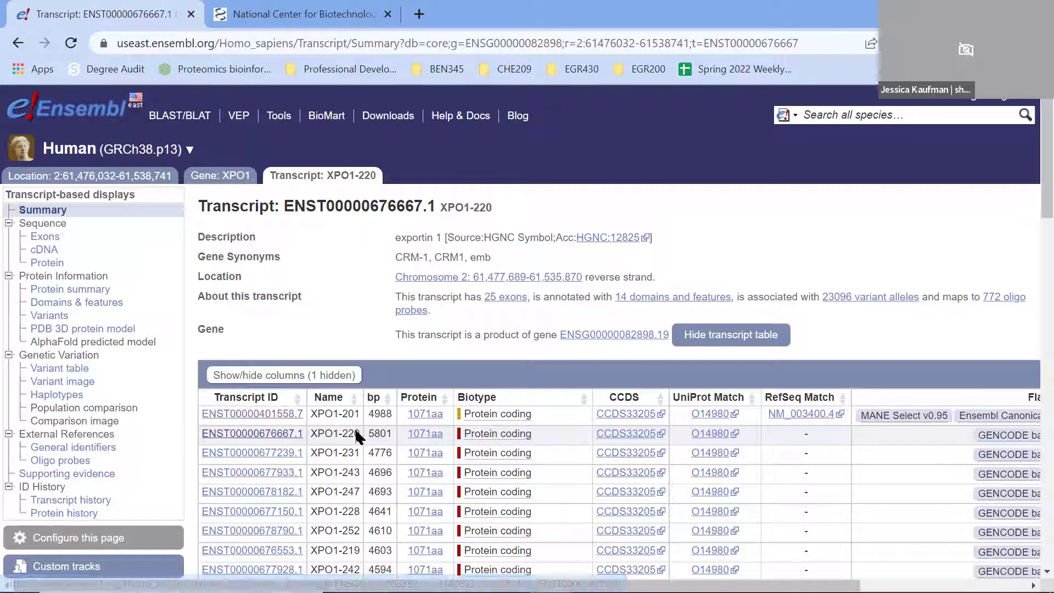
pyautogui.click(47, 263)
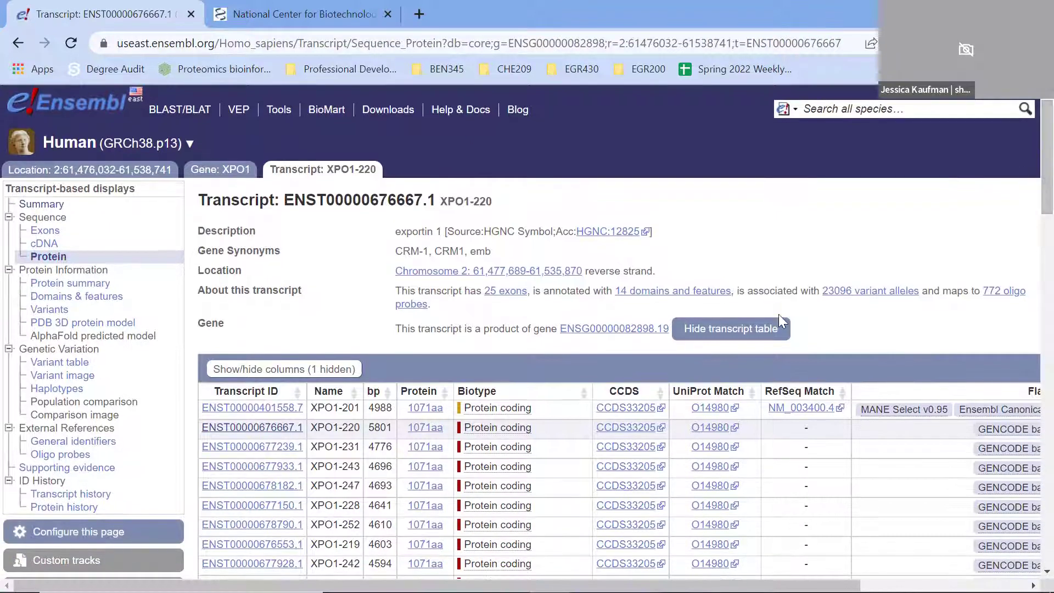
# Step: Hide the transcript table, scroll to the protein sequence, and open its Download sequence dialog (FASTA)
pyautogui.click(761, 332)
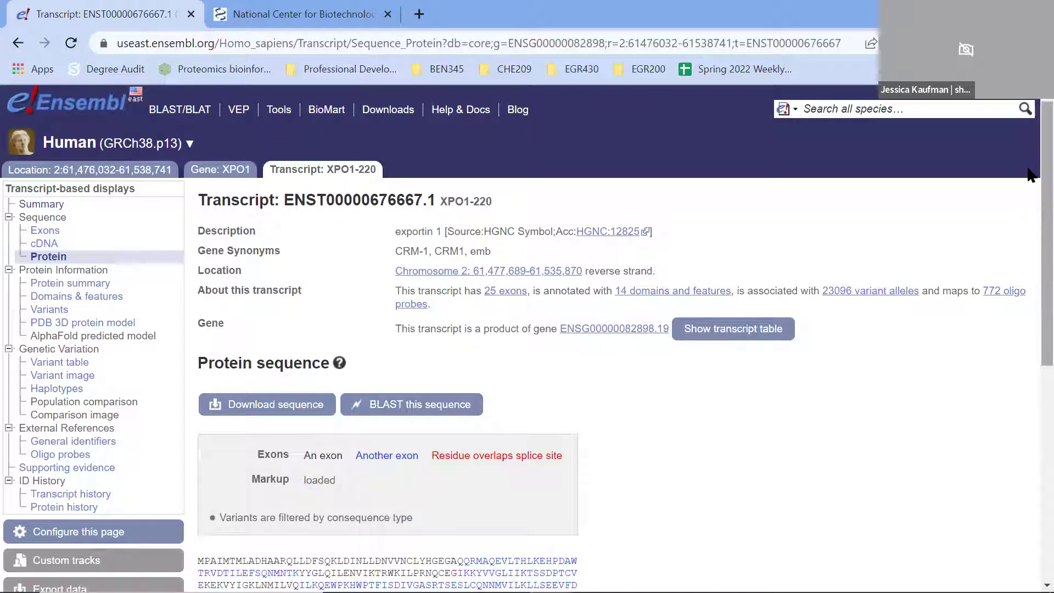
pyautogui.scroll(-4, 1029, 214)
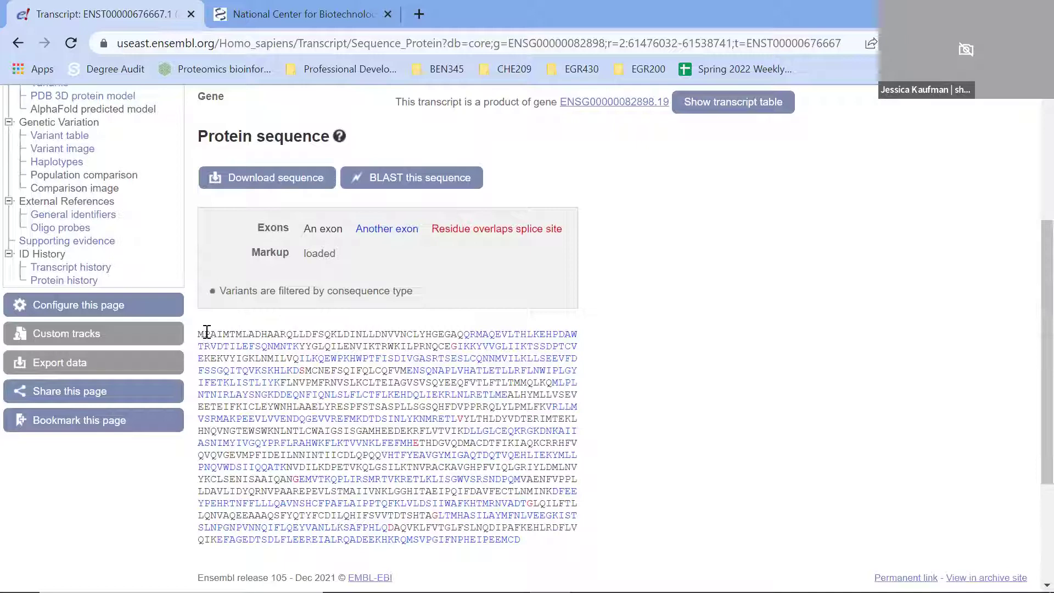
pyautogui.moveTo(198, 332); pyautogui.dragTo(205, 333)
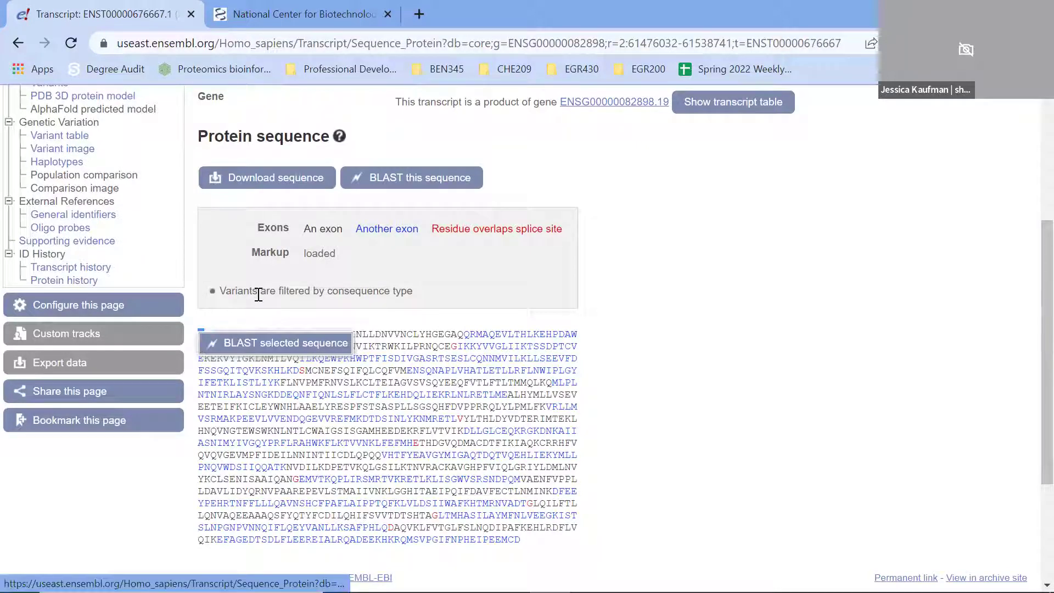
pyautogui.click(205, 332)
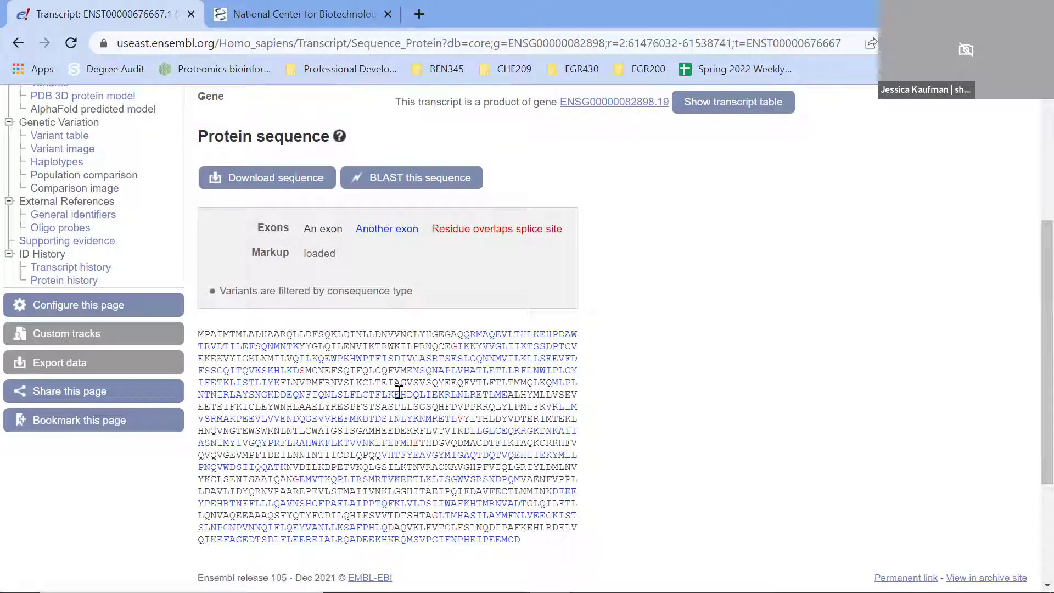
pyautogui.click(323, 182)
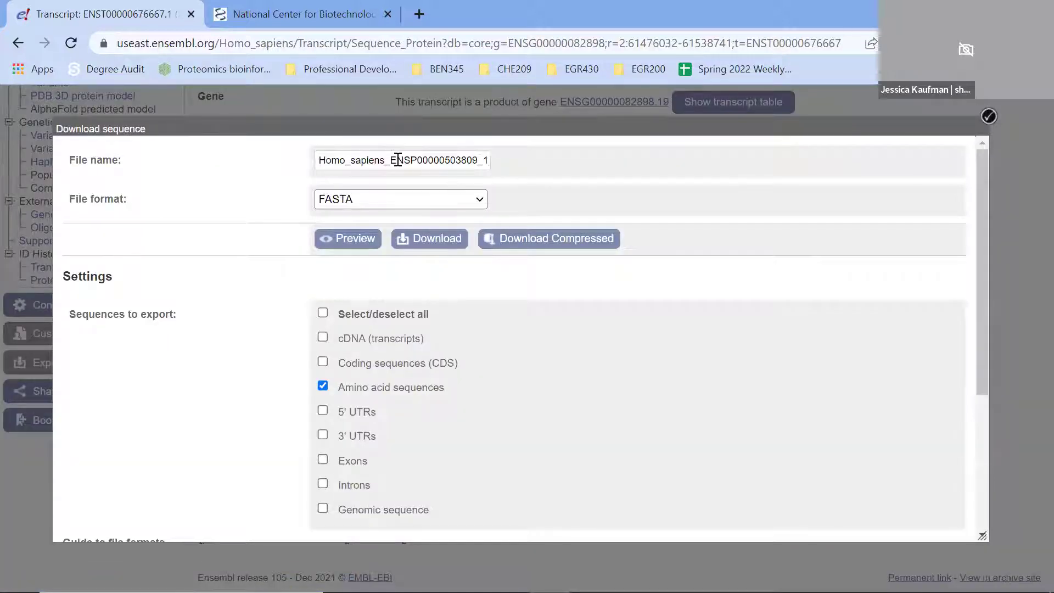
# Step: Select the ENSP ID in the download file name, then close the Download sequence dialog
pyautogui.moveTo(390, 159); pyautogui.dragTo(478, 160)
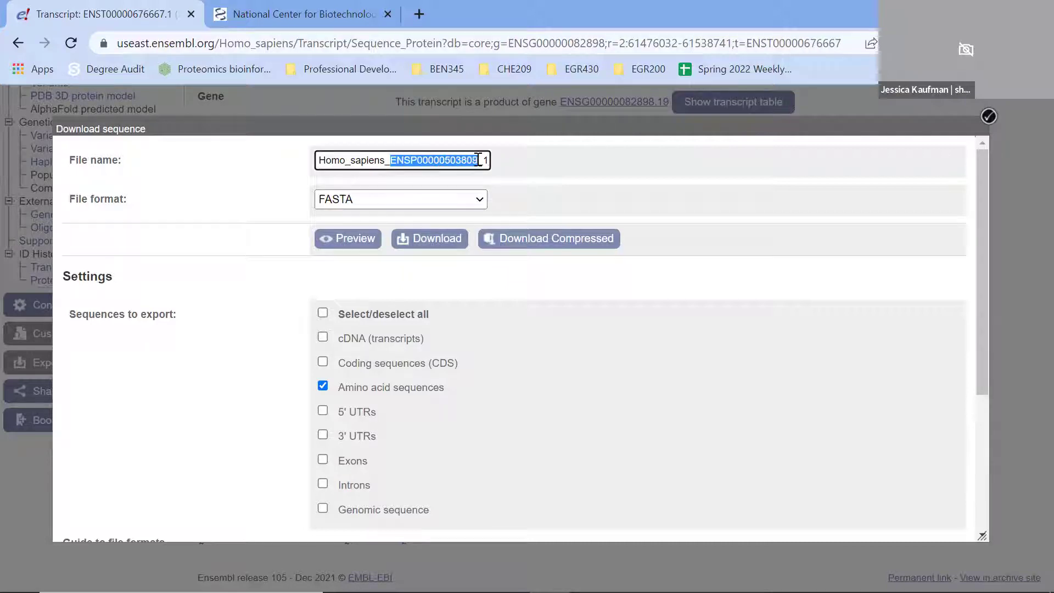
pyautogui.click(987, 117)
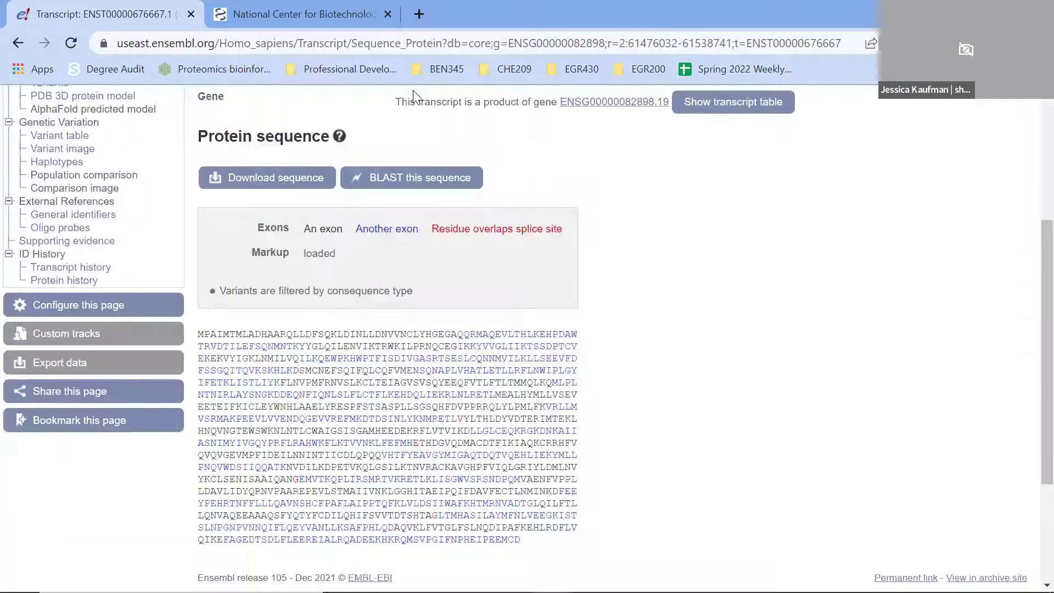
# Step: In the NCBI tab, search all databases for accession NM_000518.4
pyautogui.click(271, 10)
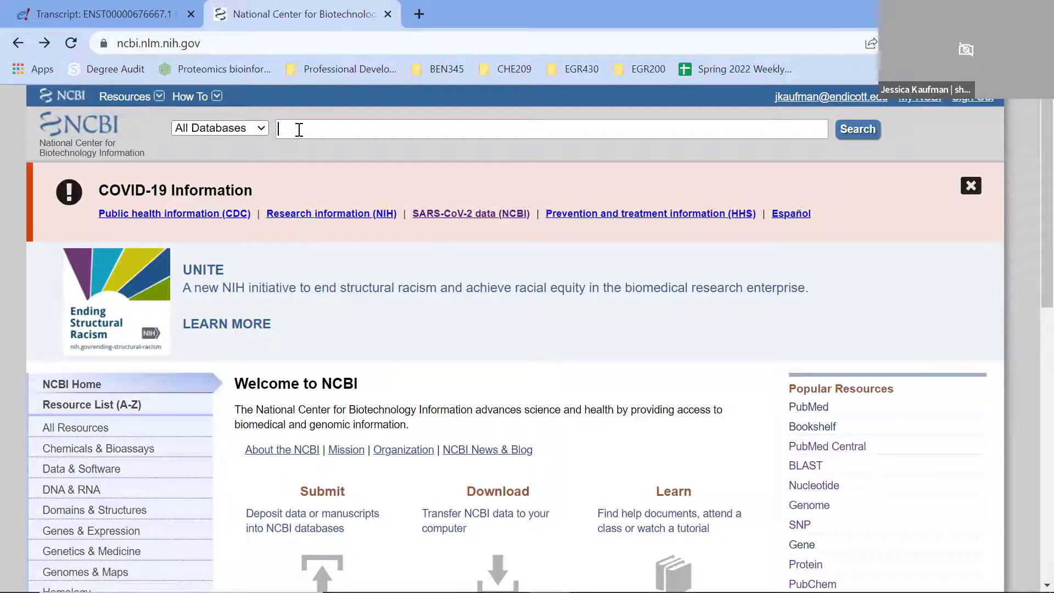
pyautogui.write('NM_000518.4')
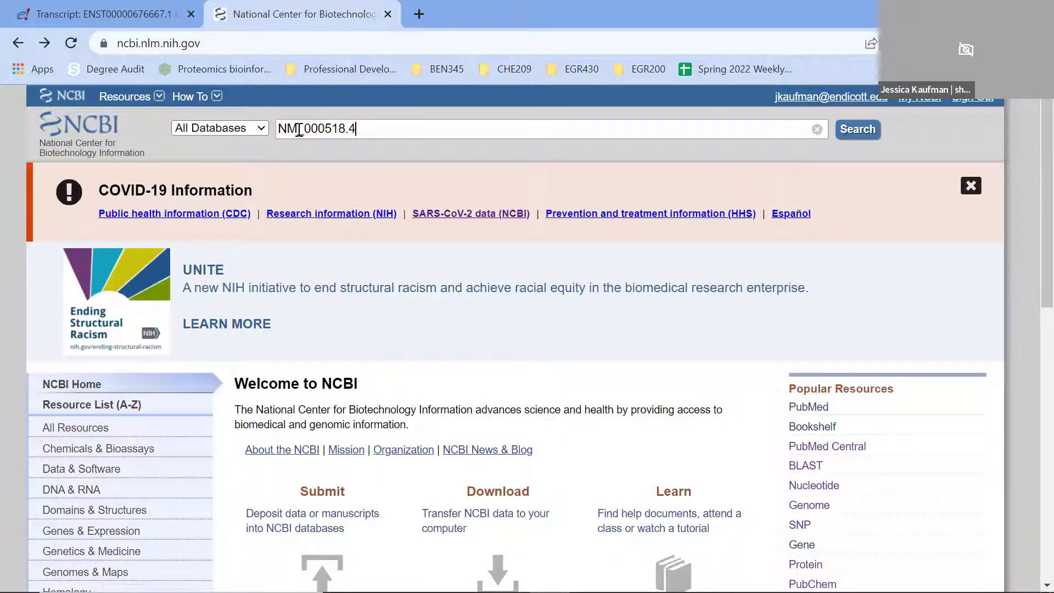
pyautogui.press('Return')
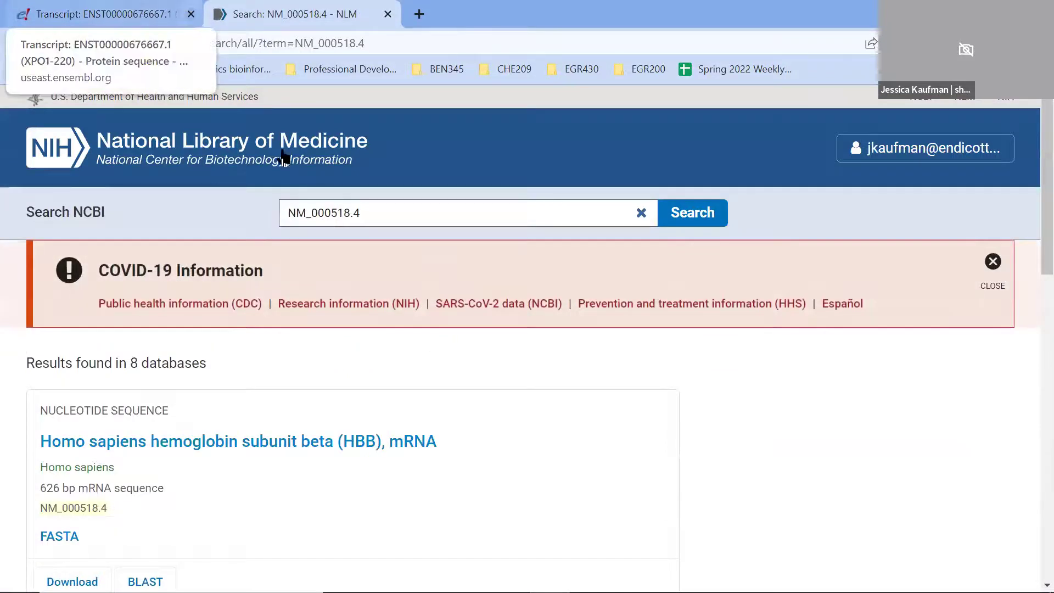
# Step: Open the HBB mRNA result, view it as FASTA, then return to the full GenBank record
pyautogui.click(269, 450)
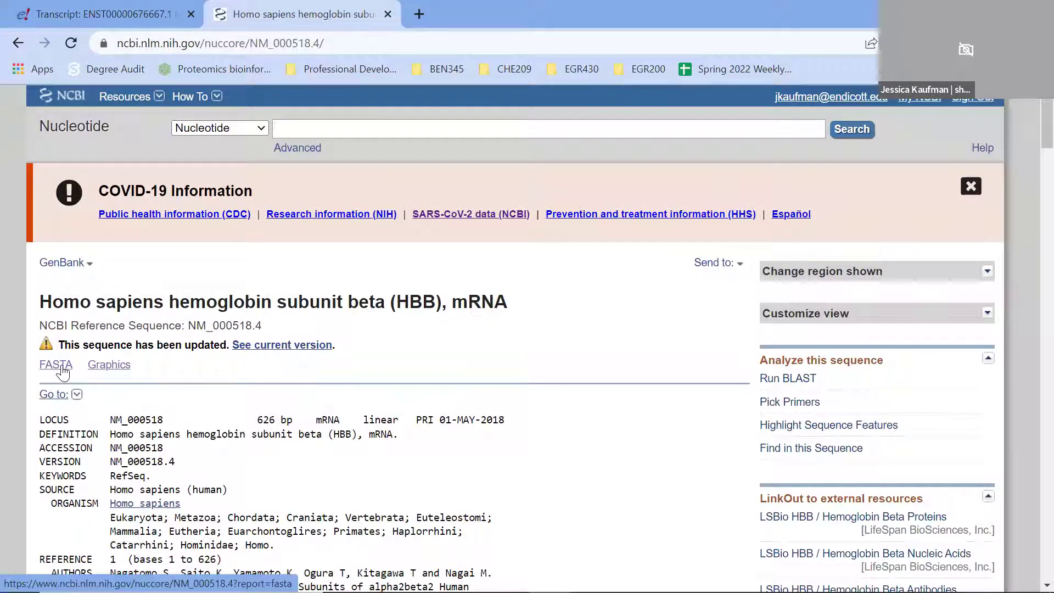
pyautogui.click(62, 369)
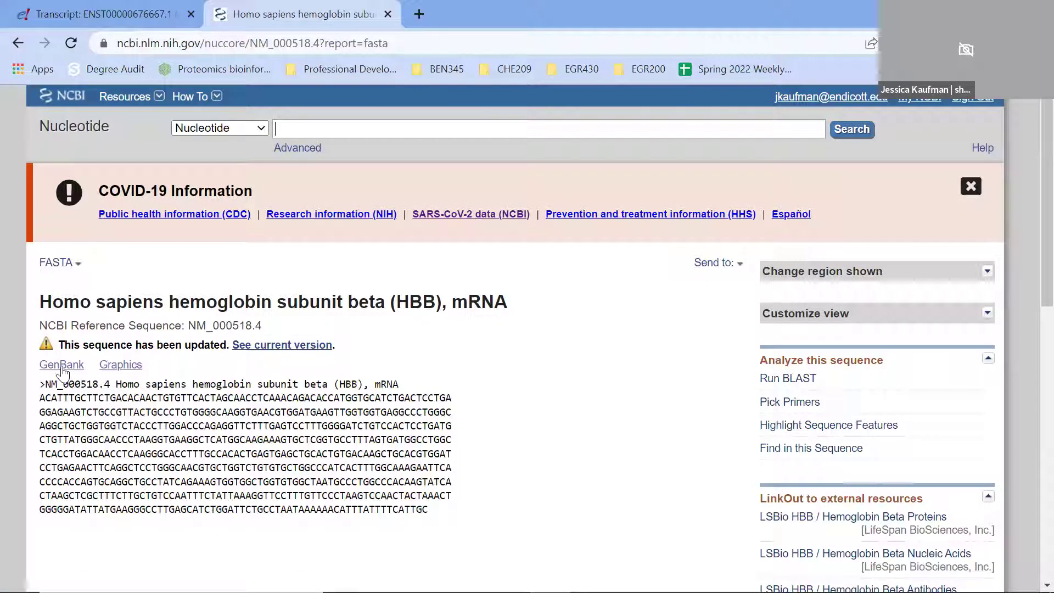
pyautogui.click(61, 368)
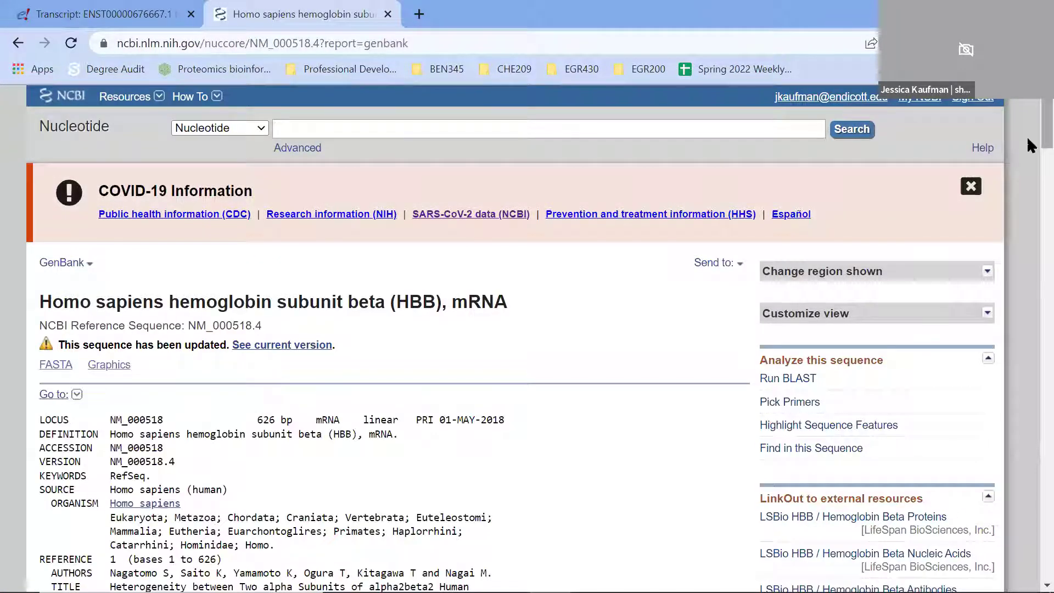
pyautogui.scroll(-5, 1026, 137)
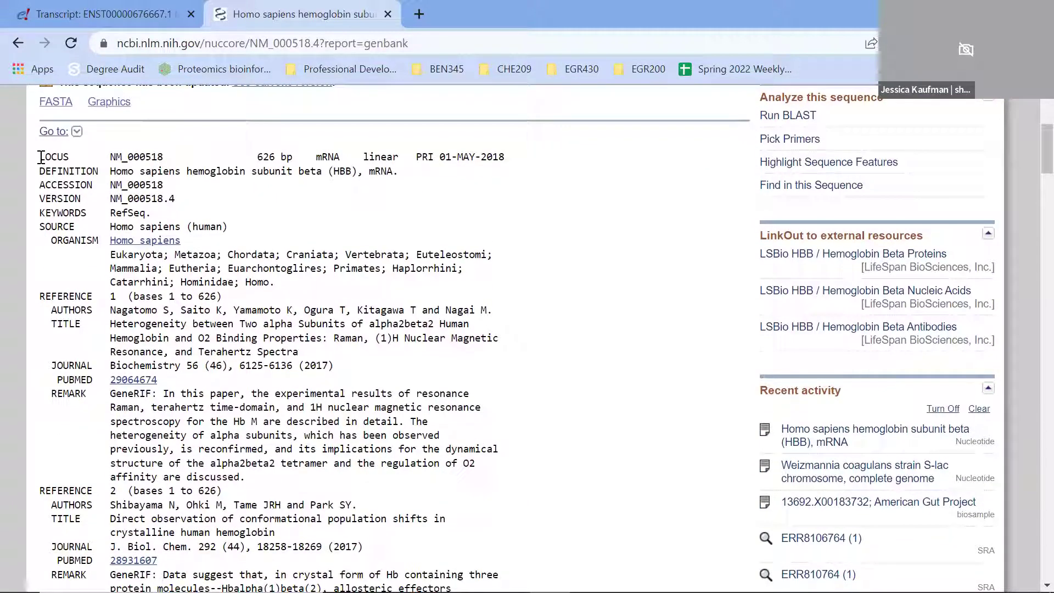
# Step: Select the GenBank record text from the LOCUS line down through references, features and exons to the end
pyautogui.moveTo(40, 157); pyautogui.dragTo(119, 199)
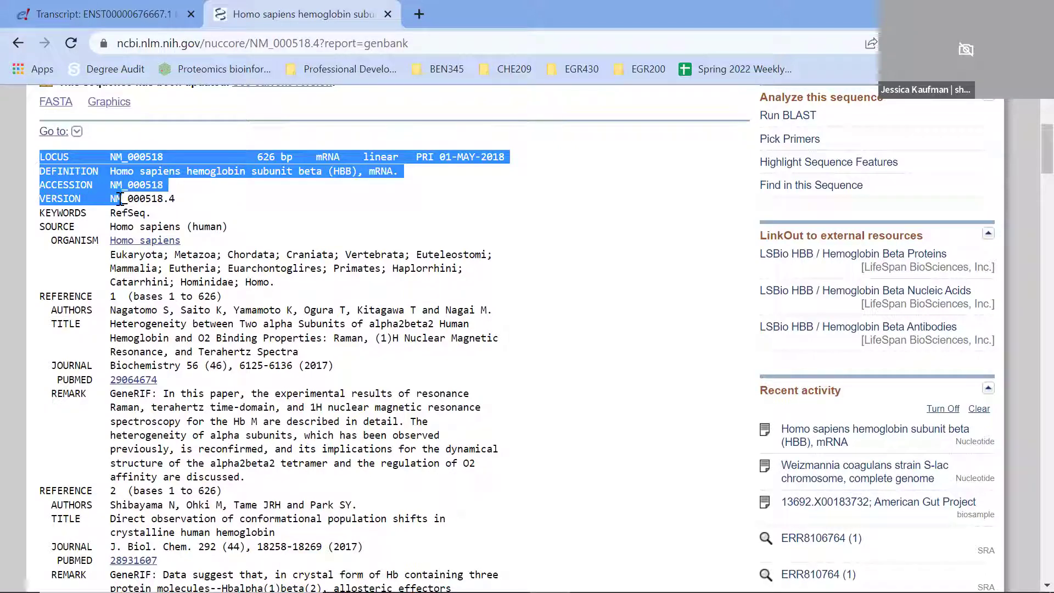
pyautogui.hotkey('shift', 'Down')
pyautogui.hotkey('shift', 'Down')
pyautogui.hotkey('shift', 'Down')
pyautogui.hotkey('shift', 'Down')
pyautogui.hotkey('shift', 'Down')
pyautogui.hotkey('shift', 'Down')
pyautogui.hotkey('shift', 'Down')
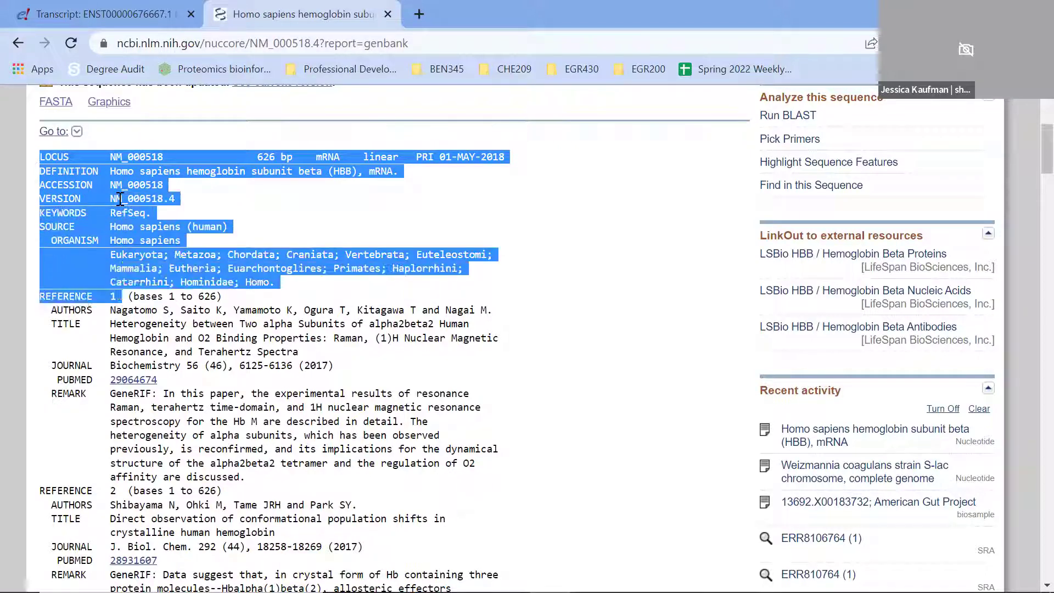
pyautogui.hotkey('shift', 'Down')
pyautogui.hotkey('shift', 'Down')
pyautogui.hotkey('shift', 'Down')
pyautogui.hotkey('shift', 'Down')
pyautogui.hotkey('shift', 'Down')
pyautogui.hotkey('shift', 'Down')
pyautogui.hotkey('shift', 'Down')
pyautogui.hotkey('shift', 'Down')
pyautogui.hotkey('shift', 'Down')
pyautogui.hotkey('shift', 'Down')
pyautogui.hotkey('shift', 'Down')
pyautogui.hotkey('shift', 'Down')
pyautogui.hotkey('shift', 'Down')
pyautogui.hotkey('shift', 'Down')
pyautogui.hotkey('shift', 'Down')
pyautogui.hotkey('shift', 'Down')
pyautogui.hotkey('shift', 'Down')
pyautogui.hotkey('shift', 'Down')
pyautogui.hotkey('shift', 'Down')
pyautogui.hotkey('shift', 'Down')
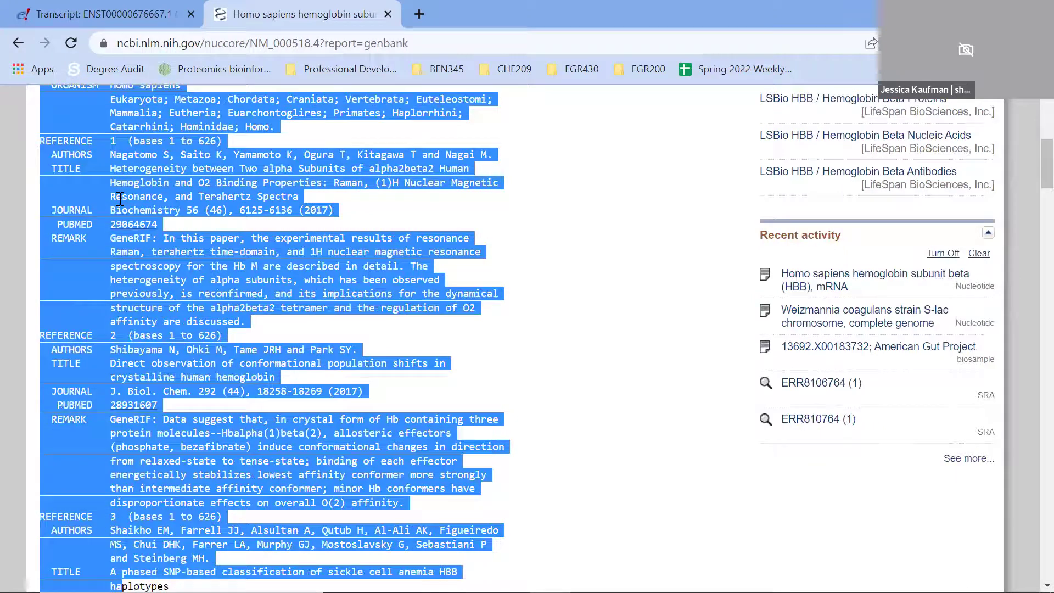
pyautogui.hotkey('shift', 'Down')
pyautogui.hotkey('shift', 'Down')
pyautogui.hotkey('shift', 'Down')
pyautogui.hotkey('shift', 'Down')
pyautogui.hotkey('shift', 'Down')
pyautogui.hotkey('shift', 'Down')
pyautogui.hotkey('shift', 'Down')
pyautogui.hotkey('shift', 'Down')
pyautogui.hotkey('shift', 'Down')
pyautogui.hotkey('shift', 'Down')
pyautogui.hotkey('shift', 'Down')
pyautogui.hotkey('shift', 'Down')
pyautogui.hotkey('shift', 'Down')
pyautogui.hotkey('shift', 'Down')
pyautogui.hotkey('shift', 'Down')
pyautogui.hotkey('shift', 'Down')
pyautogui.hotkey('shift', 'Down')
pyautogui.hotkey('shift', 'Down')
pyautogui.hotkey('shift', 'Down')
pyautogui.hotkey('shift', 'Down')
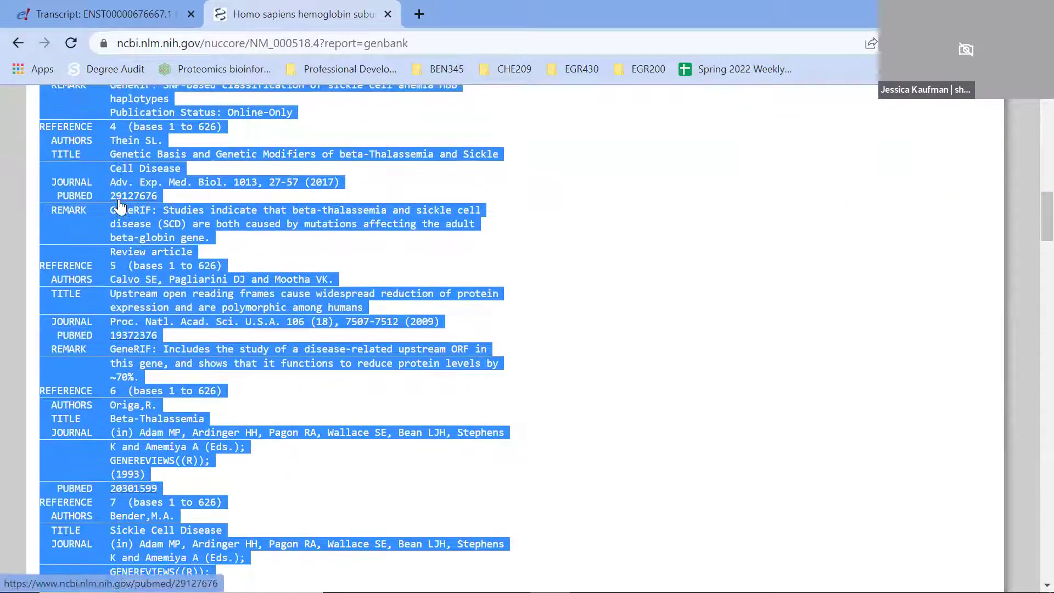
pyautogui.hotkey('shift', 'Down')
pyautogui.hotkey('shift', 'Down')
pyautogui.hotkey('shift', 'Down')
pyautogui.hotkey('shift', 'Down')
pyautogui.hotkey('shift', 'Down')
pyautogui.hotkey('shift', 'Down')
pyautogui.hotkey('shift', 'Down')
pyautogui.hotkey('shift', 'Down')
pyautogui.hotkey('shift', 'Down')
pyautogui.hotkey('shift', 'Down')
pyautogui.hotkey('shift', 'Down')
pyautogui.hotkey('shift', 'Down')
pyautogui.hotkey('shift', 'Down')
pyautogui.hotkey('shift', 'Down')
pyautogui.hotkey('shift', 'Down')
pyautogui.hotkey('shift', 'Down')
pyautogui.hotkey('shift', 'Down')
pyautogui.hotkey('shift', 'Down')
pyautogui.hotkey('shift', 'Down')
pyautogui.hotkey('shift', 'Down')
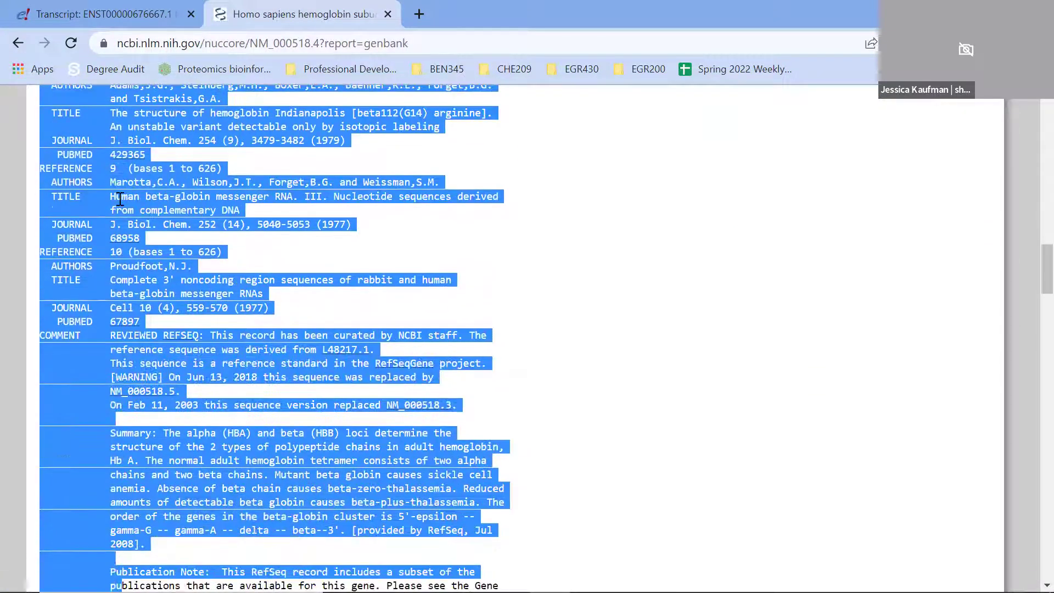
pyautogui.hotkey('shift', 'Down')
pyautogui.hotkey('shift', 'Down')
pyautogui.hotkey('shift', 'Down')
pyautogui.hotkey('shift', 'Down')
pyautogui.hotkey('shift', 'Down')
pyautogui.hotkey('shift', 'Down')
pyautogui.hotkey('shift', 'Down')
pyautogui.hotkey('shift', 'Down')
pyautogui.hotkey('shift', 'Down')
pyautogui.hotkey('shift', 'Down')
pyautogui.hotkey('shift', 'Down')
pyautogui.hotkey('shift', 'Down')
pyautogui.hotkey('shift', 'Down')
pyautogui.hotkey('shift', 'Down')
pyautogui.hotkey('shift', 'Down')
pyautogui.hotkey('shift', 'Down')
pyautogui.hotkey('shift', 'Down')
pyautogui.hotkey('shift', 'Down')
pyautogui.hotkey('shift', 'Down')
pyautogui.hotkey('shift', 'Down')
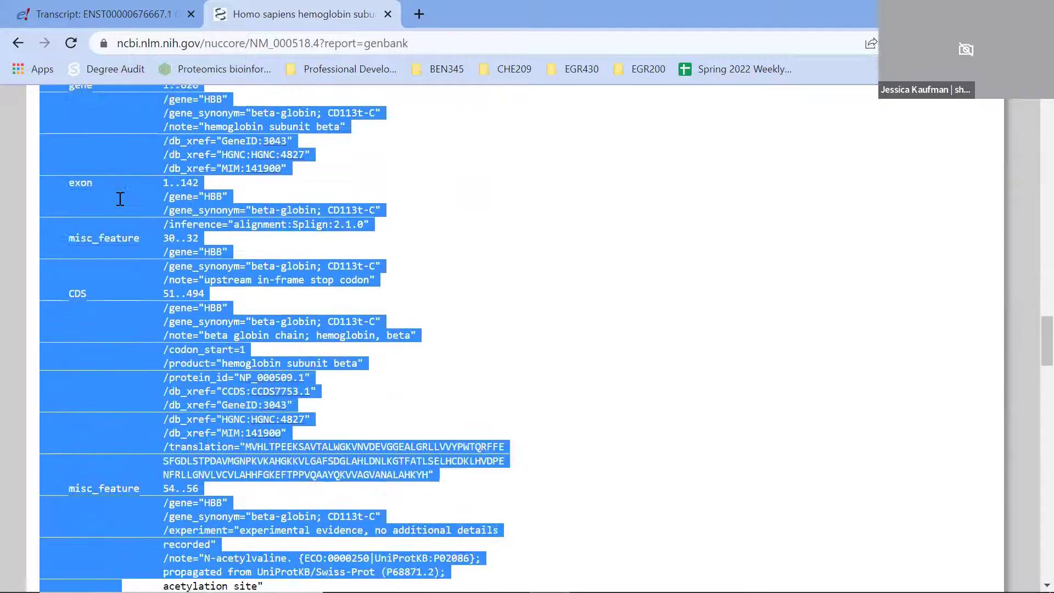
pyautogui.hotkey('shift', 'Down')
pyautogui.hotkey('shift', 'Down')
pyautogui.hotkey('shift', 'Down')
pyautogui.hotkey('shift', 'Down')
pyautogui.hotkey('shift', 'Down')
pyautogui.hotkey('shift', 'Down')
pyautogui.hotkey('shift', 'Down')
pyautogui.hotkey('shift', 'Down')
pyautogui.hotkey('shift', 'Down')
pyautogui.hotkey('shift', 'Down')
pyautogui.hotkey('shift', 'Down')
pyautogui.hotkey('shift', 'Down')
pyautogui.hotkey('shift', 'Down')
pyautogui.hotkey('shift', 'Down')
pyautogui.hotkey('shift', 'Down')
pyautogui.hotkey('shift', 'Down')
pyautogui.hotkey('shift', 'Down')
pyautogui.hotkey('shift', 'Down')
pyautogui.hotkey('shift', 'Down')
pyautogui.hotkey('shift', 'Down')
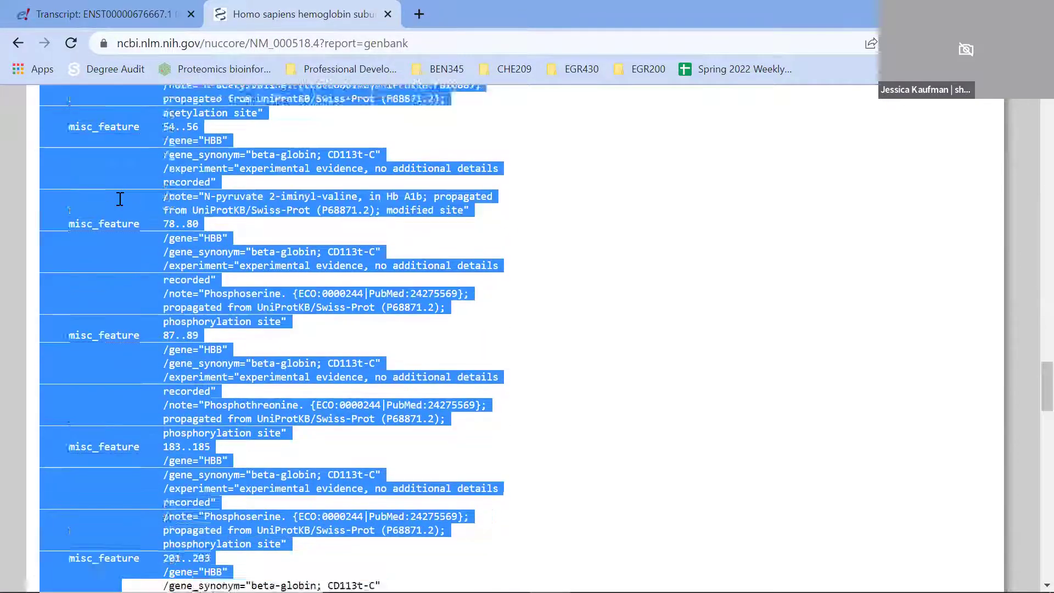
pyautogui.hotkey('shift', 'Down')
pyautogui.hotkey('shift', 'Down')
pyautogui.hotkey('shift', 'Down')
pyautogui.hotkey('shift', 'Down')
pyautogui.hotkey('shift', 'Down')
pyautogui.hotkey('shift', 'Down')
pyautogui.hotkey('shift', 'Down')
pyautogui.hotkey('shift', 'Down')
pyautogui.hotkey('shift', 'Down')
pyautogui.hotkey('shift', 'Down')
pyautogui.hotkey('shift', 'Down')
pyautogui.hotkey('shift', 'Down')
pyautogui.hotkey('shift', 'Down')
pyautogui.hotkey('shift', 'Down')
pyautogui.hotkey('shift', 'Down')
pyautogui.hotkey('shift', 'Down')
pyautogui.hotkey('shift', 'Down')
pyautogui.hotkey('shift', 'Down')
pyautogui.hotkey('shift', 'Down')
pyautogui.hotkey('shift', 'Down')
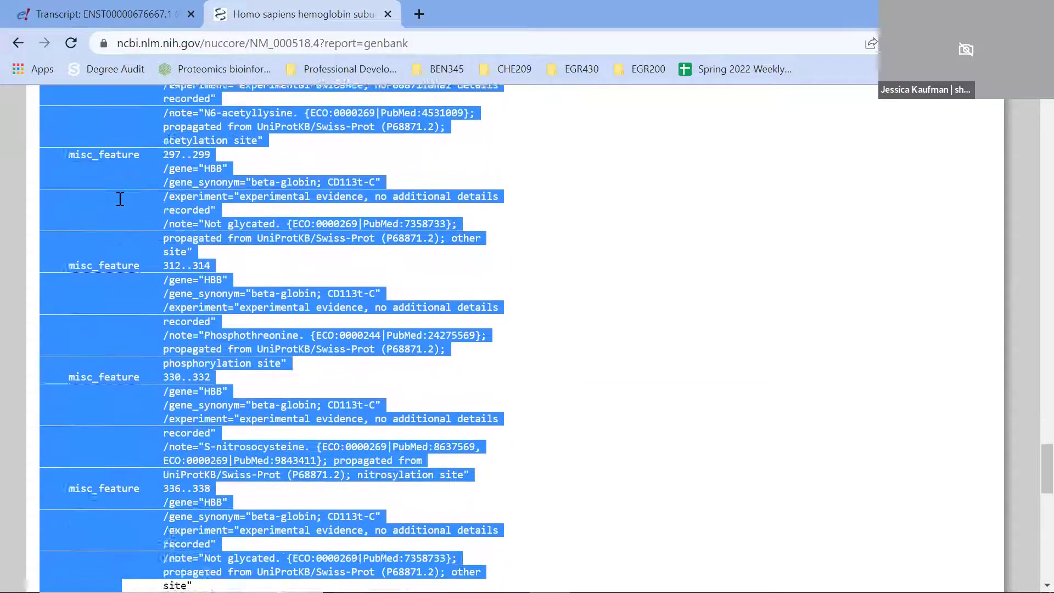
pyautogui.hotkey('shift', 'Down')
pyautogui.hotkey('shift', 'Down')
pyautogui.hotkey('shift', 'Down')
pyautogui.hotkey('shift', 'Down')
pyautogui.hotkey('shift', 'Down')
pyautogui.hotkey('shift', 'Down')
pyautogui.hotkey('shift', 'Down')
pyautogui.hotkey('shift', 'Down')
pyautogui.hotkey('shift', 'Down')
pyautogui.hotkey('shift', 'Down')
pyautogui.hotkey('shift', 'Down')
pyautogui.hotkey('shift', 'Down')
pyautogui.hotkey('shift', 'Down')
pyautogui.hotkey('shift', 'Down')
pyautogui.hotkey('shift', 'Down')
pyautogui.hotkey('shift', 'Down')
pyautogui.hotkey('shift', 'Down')
pyautogui.hotkey('shift', 'Down')
pyautogui.hotkey('shift', 'Down')
pyautogui.hotkey('shift', 'Down')
# Step: Trim the sidebar items off the end of the record selection
pyautogui.hotkey('ctrl', 'Home')
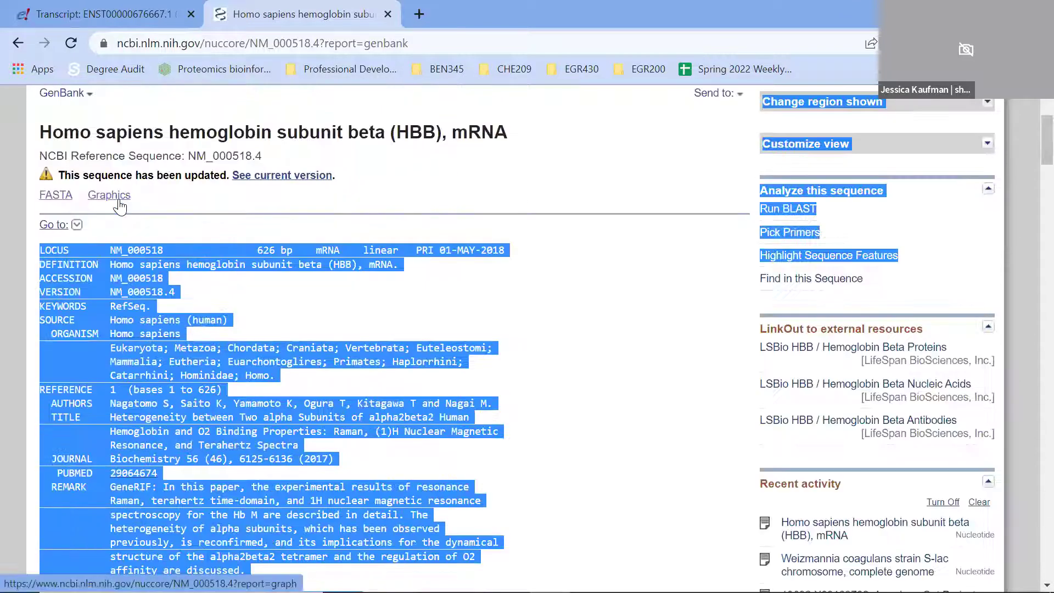
pyautogui.hotkey('shift', 'Up')
pyautogui.hotkey('shift', 'Up')
pyautogui.hotkey('shift', 'Up')
pyautogui.hotkey('shift', 'Up')
pyautogui.hotkey('shift', 'Up')
pyautogui.hotkey('shift', 'Up')
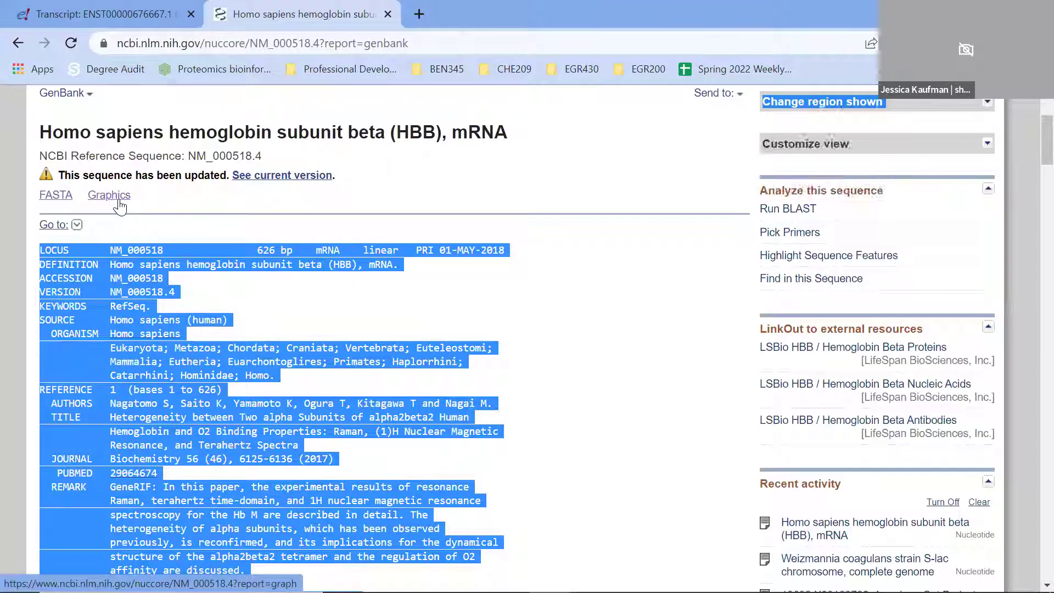
pyautogui.hotkey('shift', 'Up')
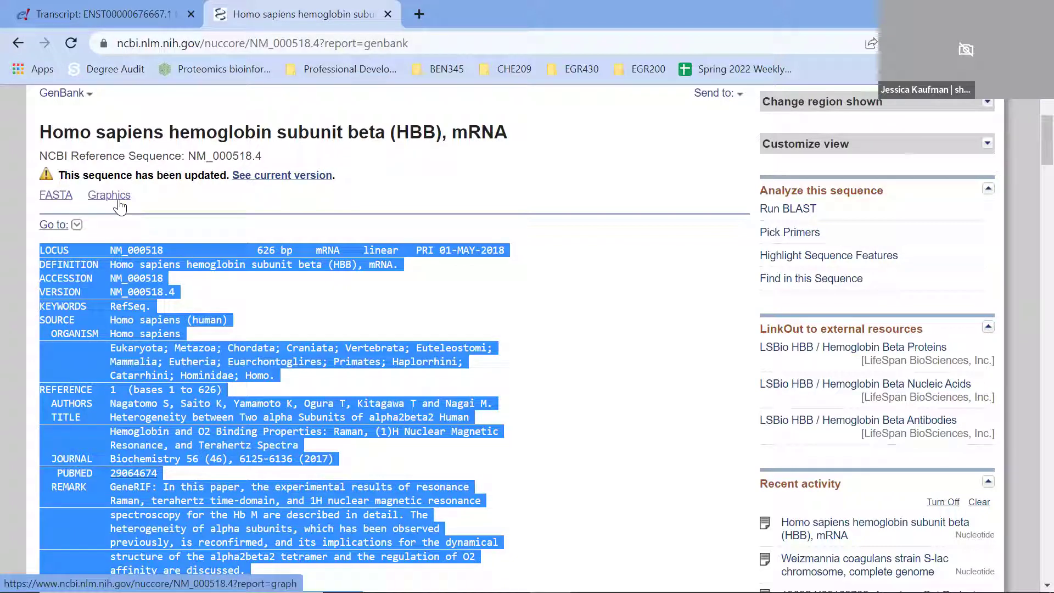